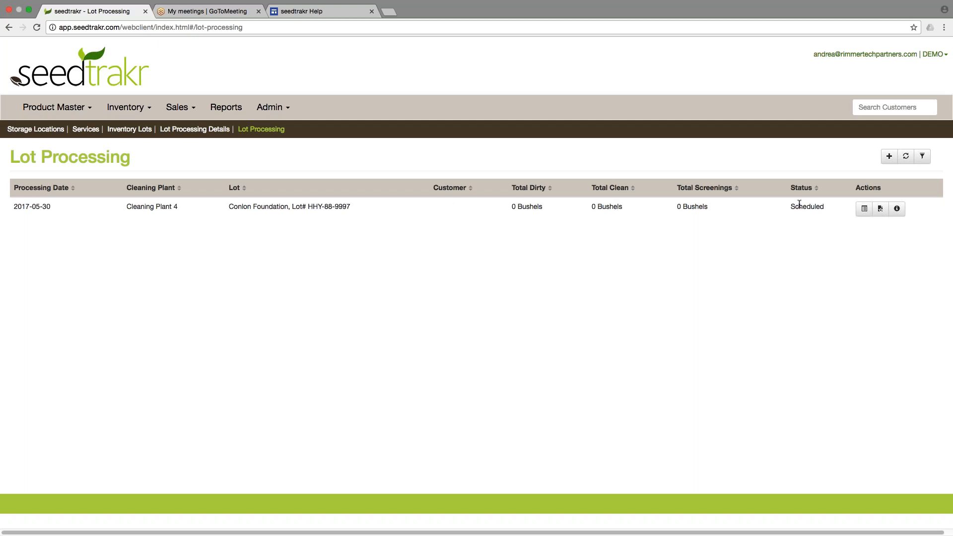
Step: Add a Cleaning Plant 1 processing record for lot HHY-88-9997 Conlon Foundation, commented 'comments here'
click(890, 156)
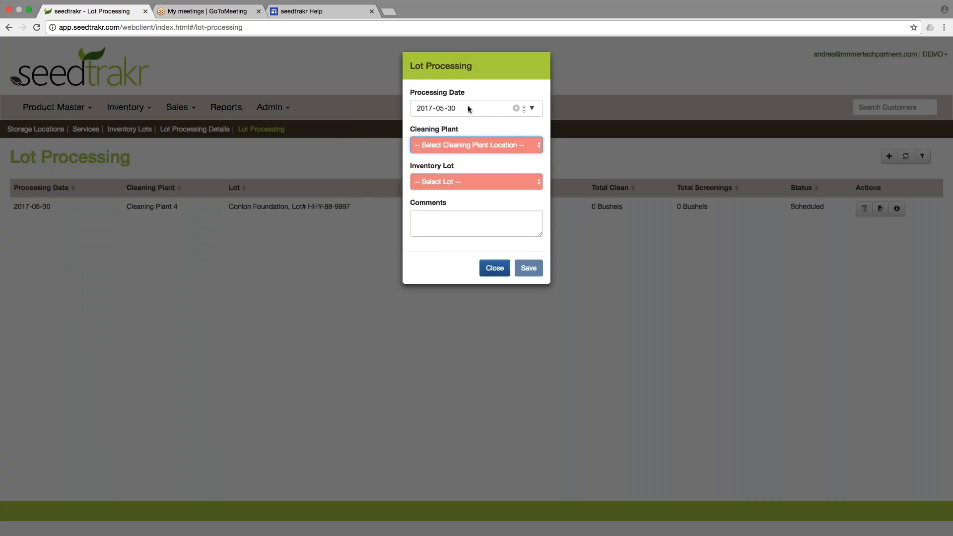
click(502, 145)
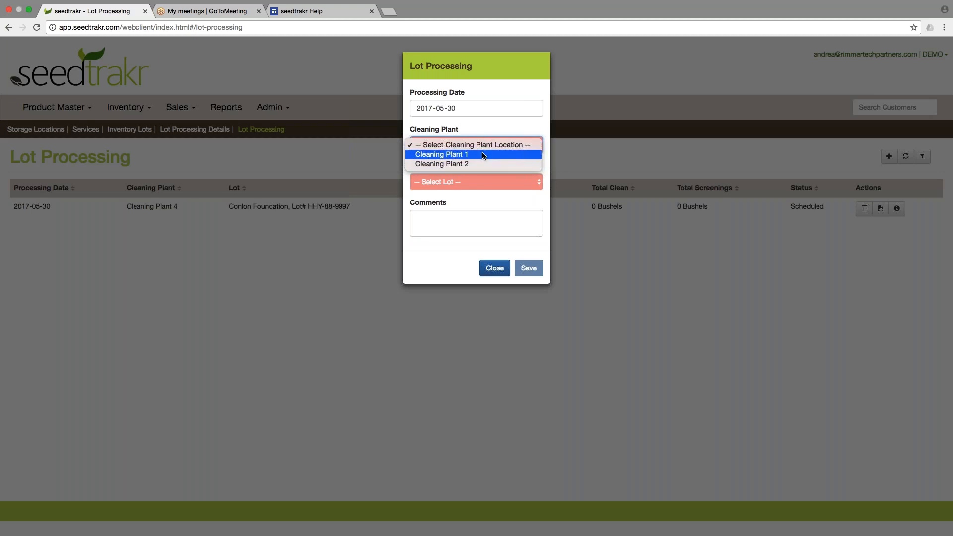
click(484, 154)
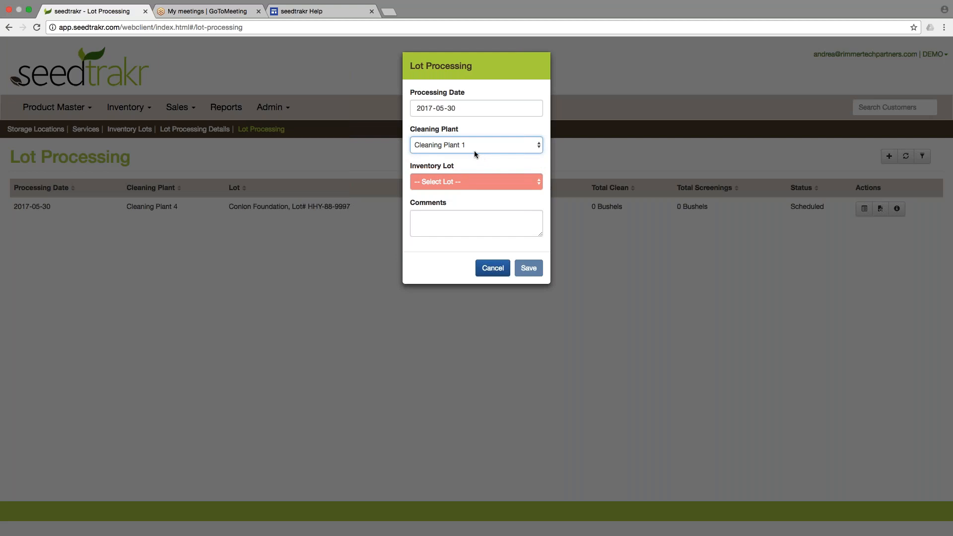
click(471, 181)
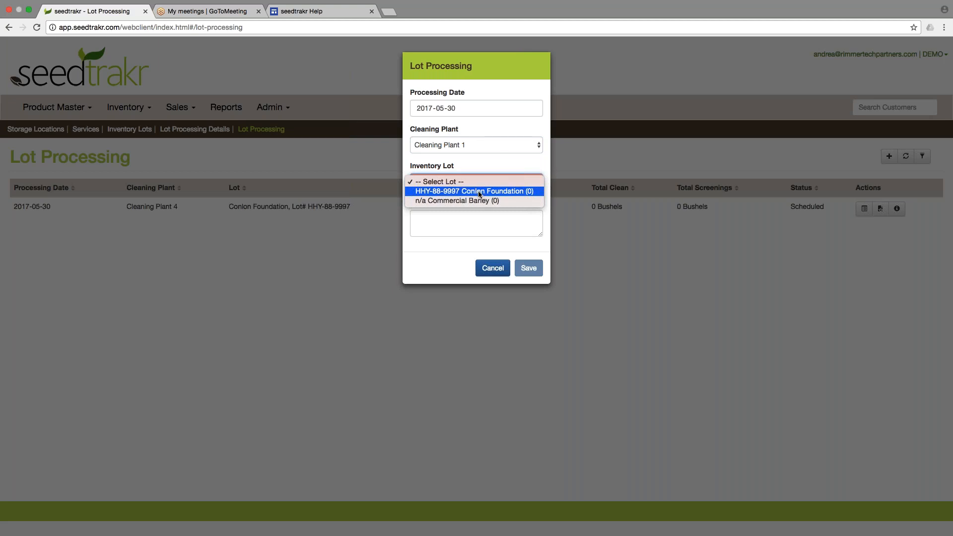
click(479, 192)
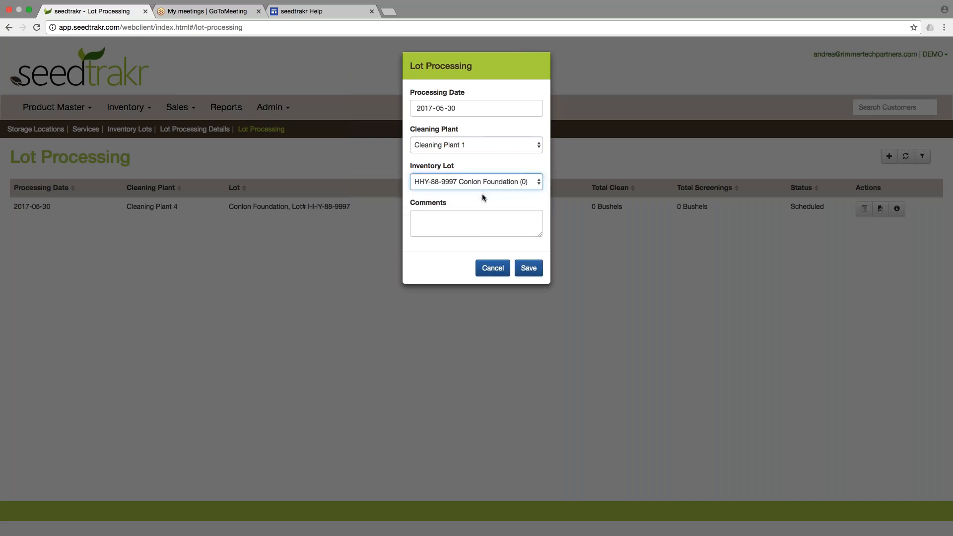
key(Tab)
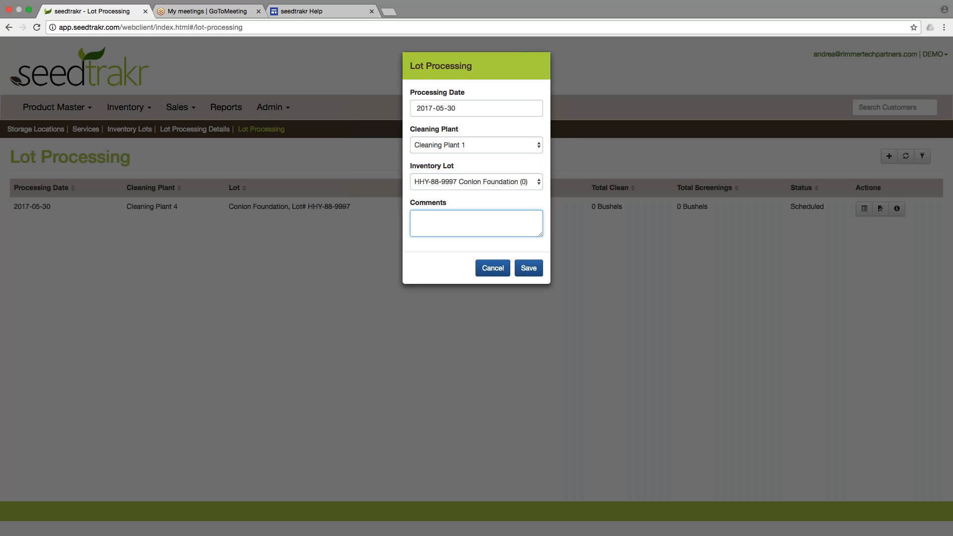
text(comments here)
click(528, 269)
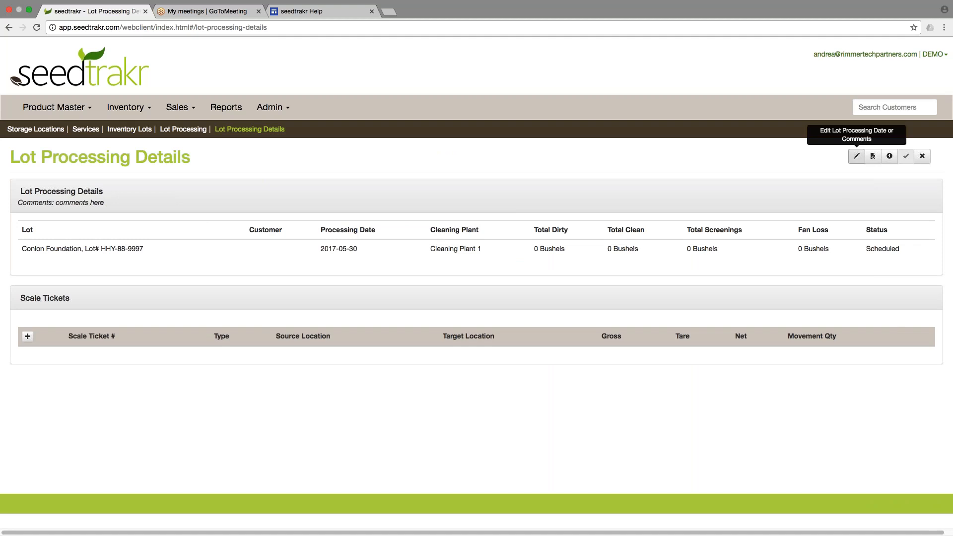
click(856, 157)
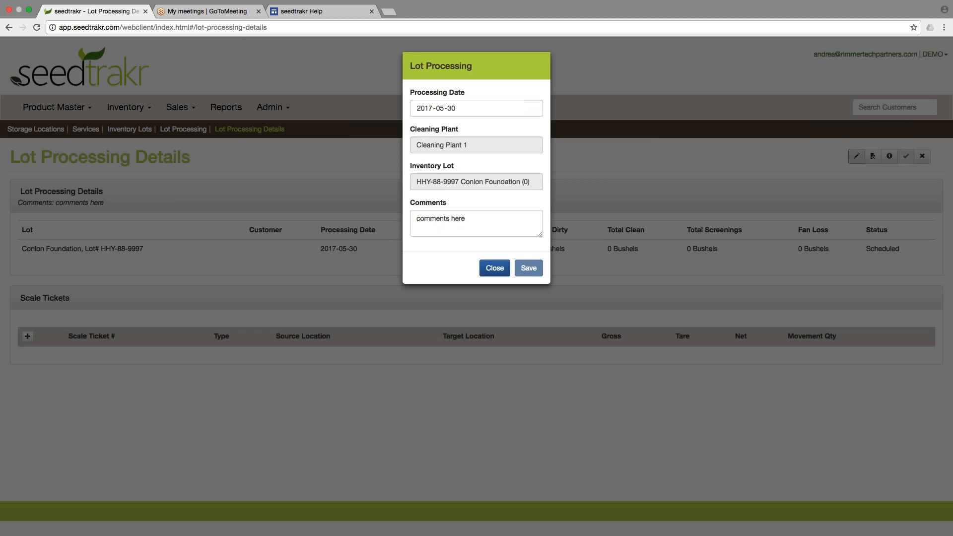
click(494, 268)
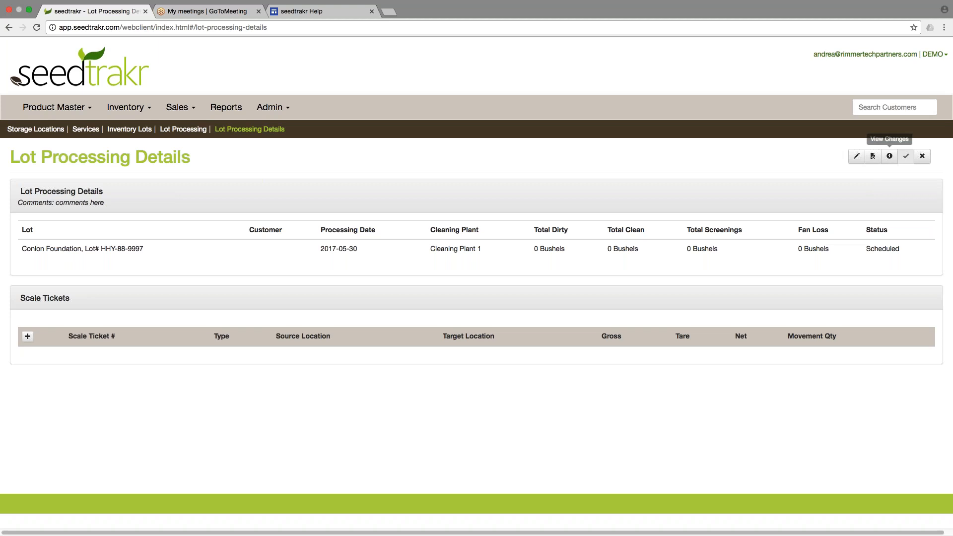
click(889, 156)
click(425, 133)
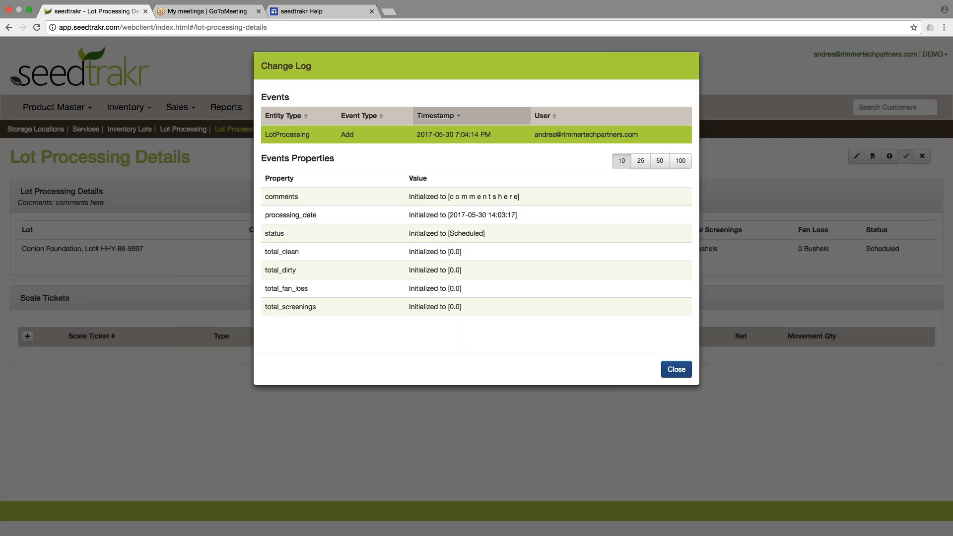
click(677, 369)
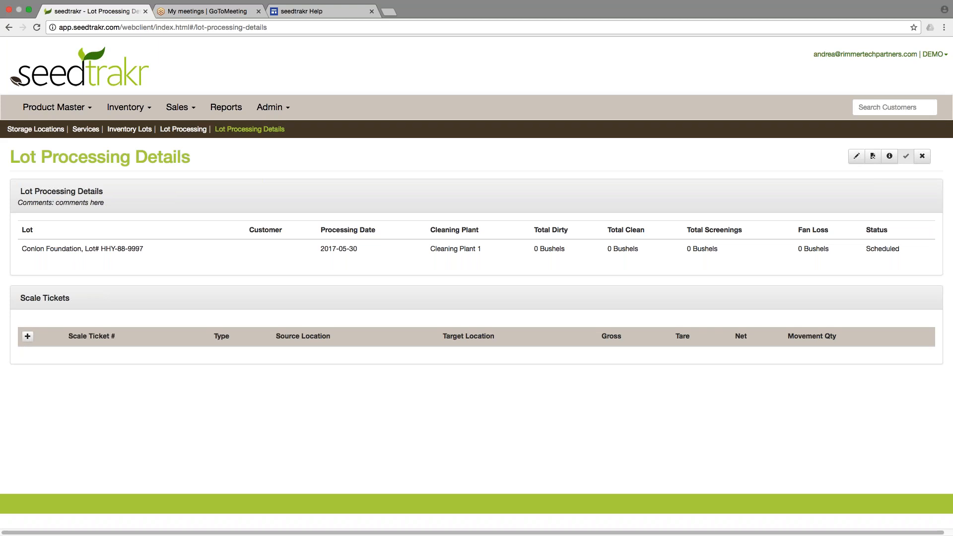
click(28, 338)
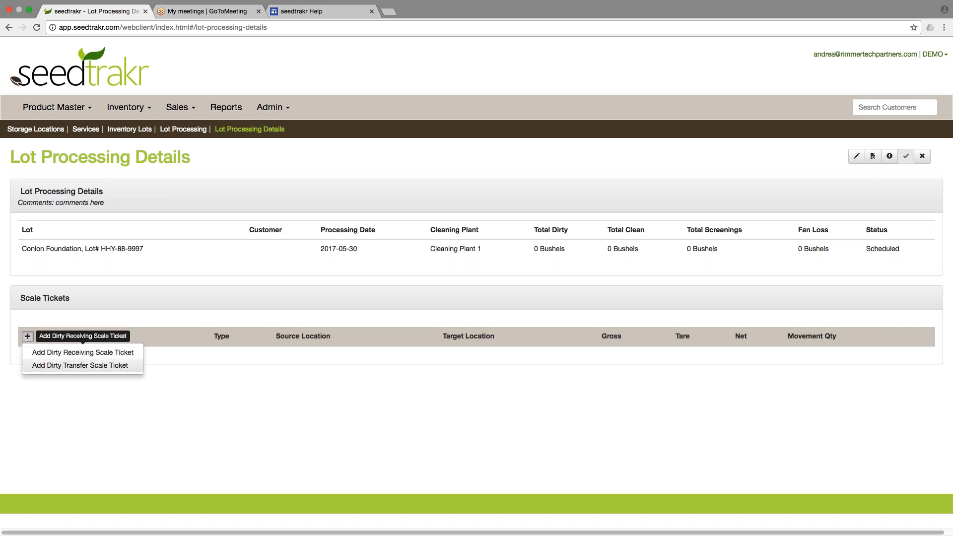
Step: Start a dirty receiving scale ticket numbered 12345
click(80, 352)
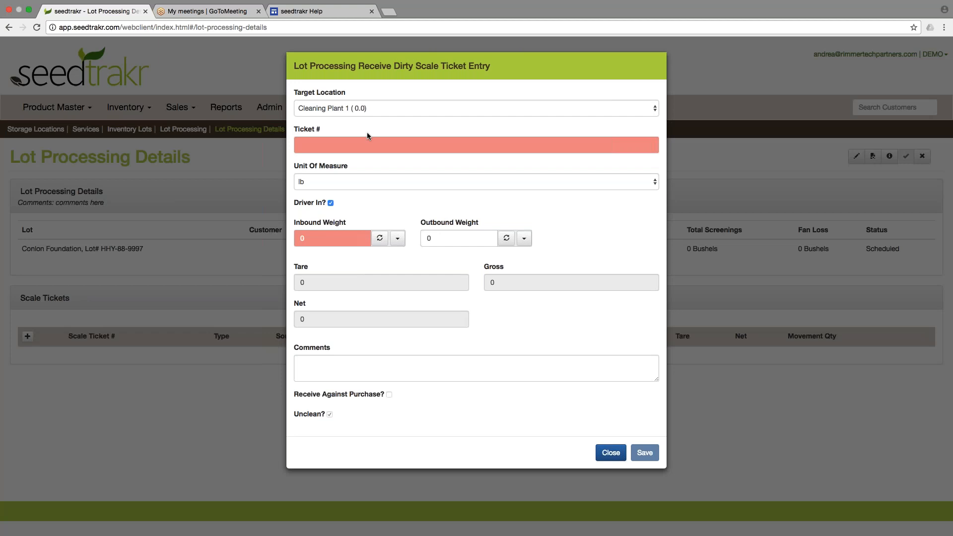
click(360, 147)
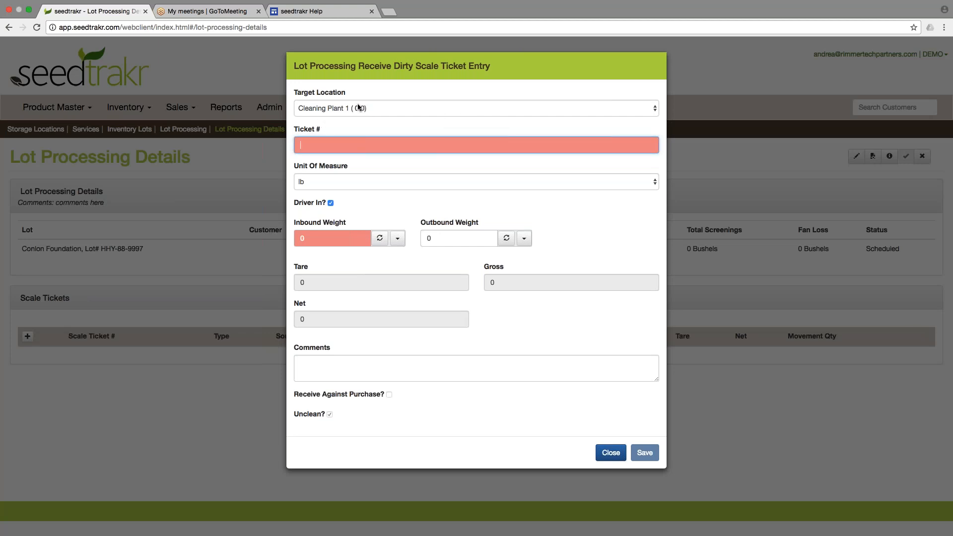
click(337, 152)
text(12345)
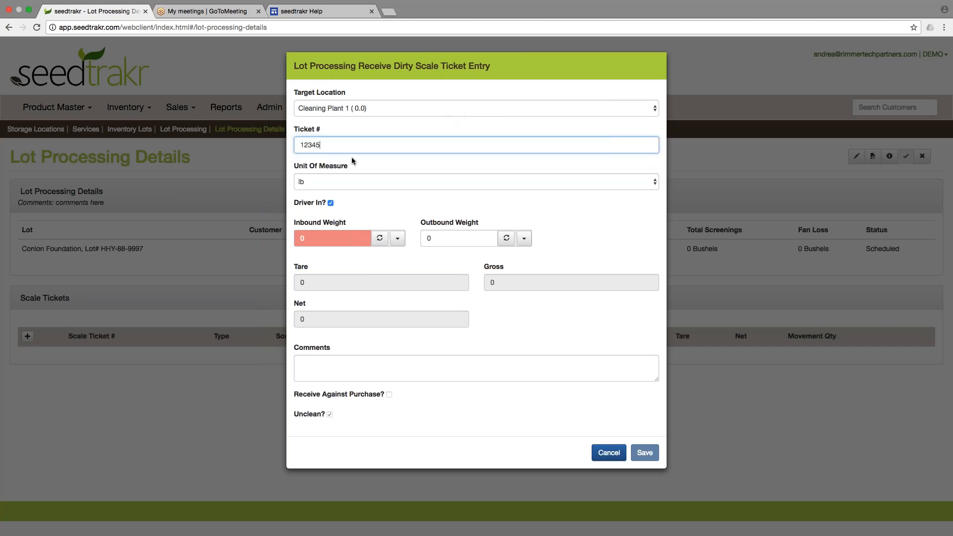
Step: Enter 50000 lb inbound and 2000 lb outbound, save, and check the 1000-bushel quantity
click(357, 239)
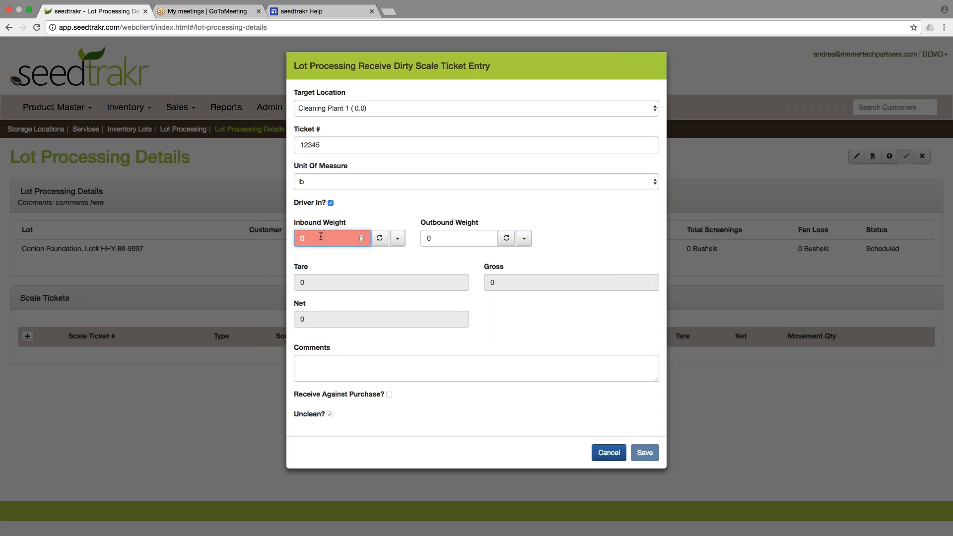
key(BackSpace)
text(50000)
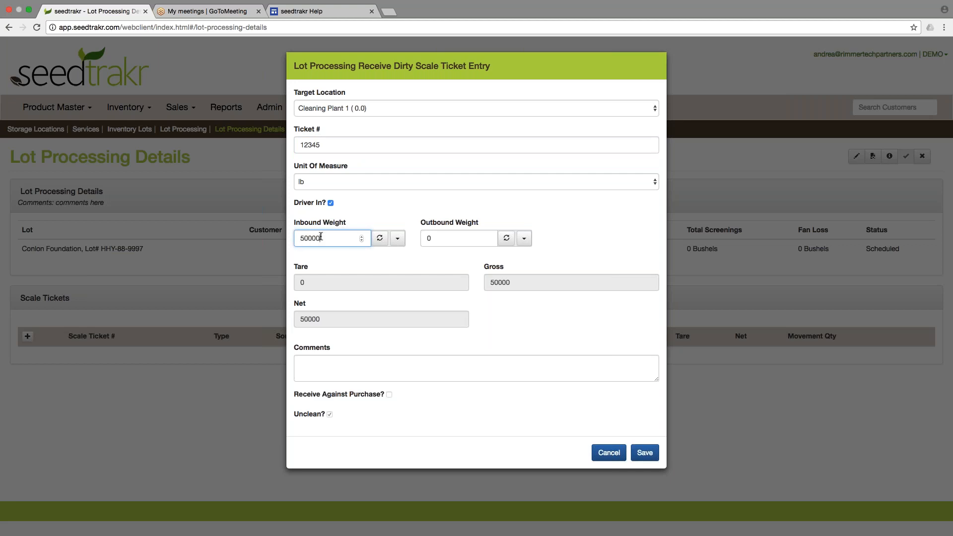
key(Tab)
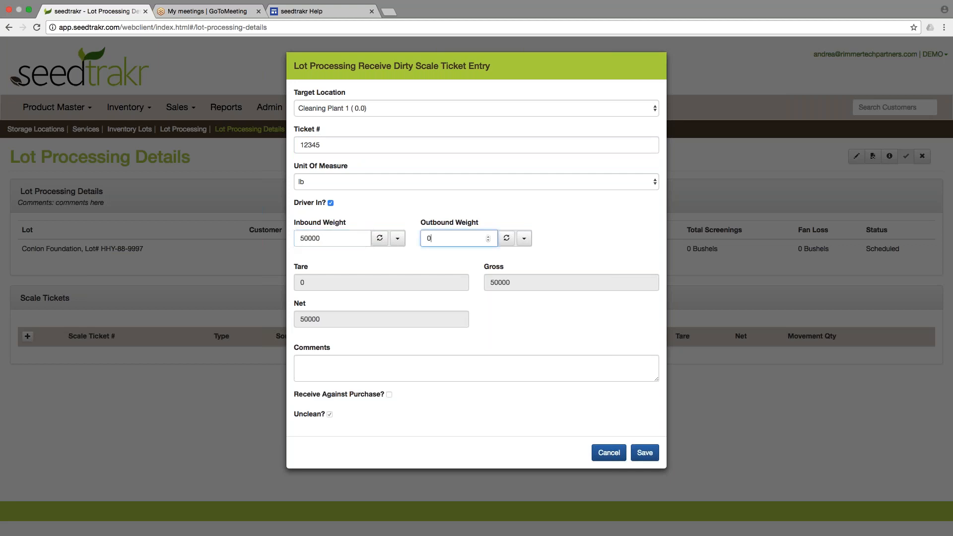
key(BackSpace)
text(2000)
click(420, 370)
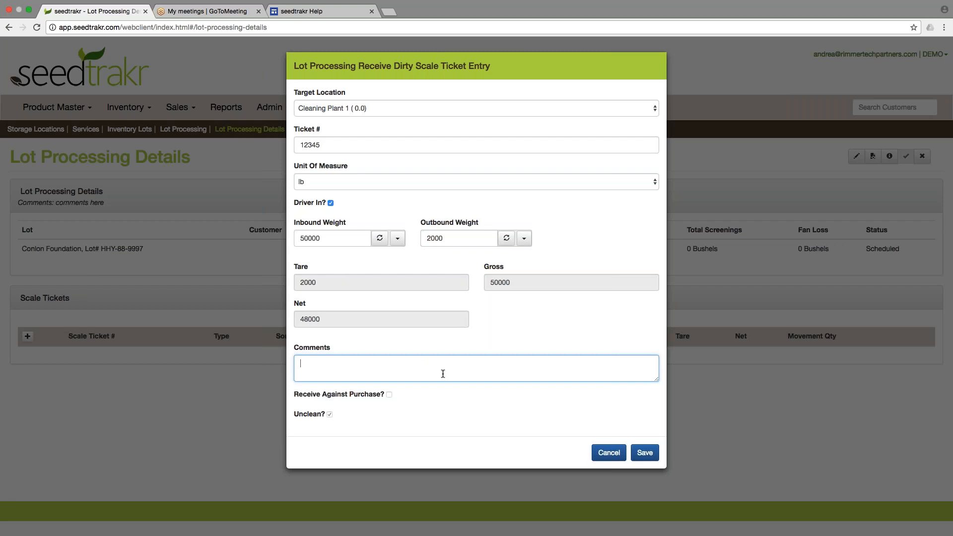
click(650, 456)
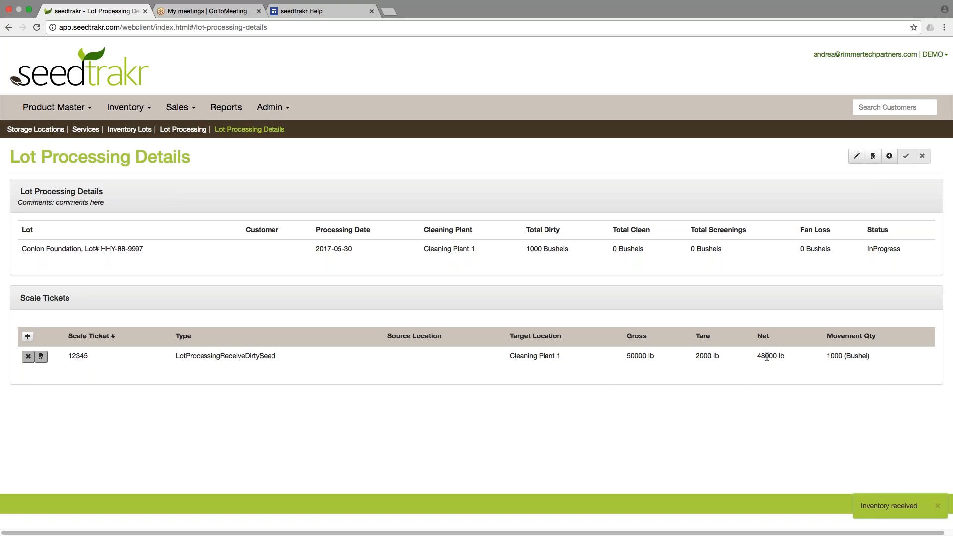
drag(827, 356, 874, 357)
Step: Begin a new clean scale ticket entry
click(874, 356)
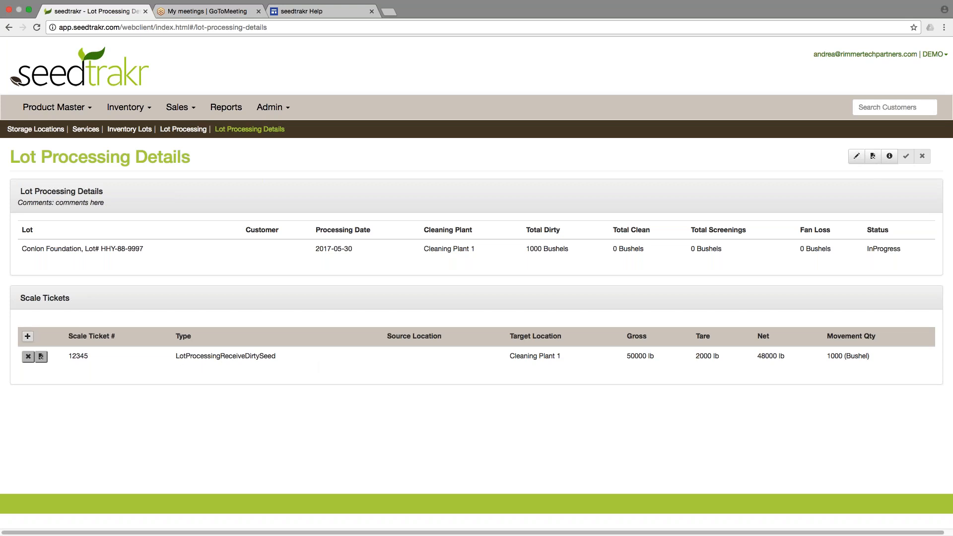
click(27, 336)
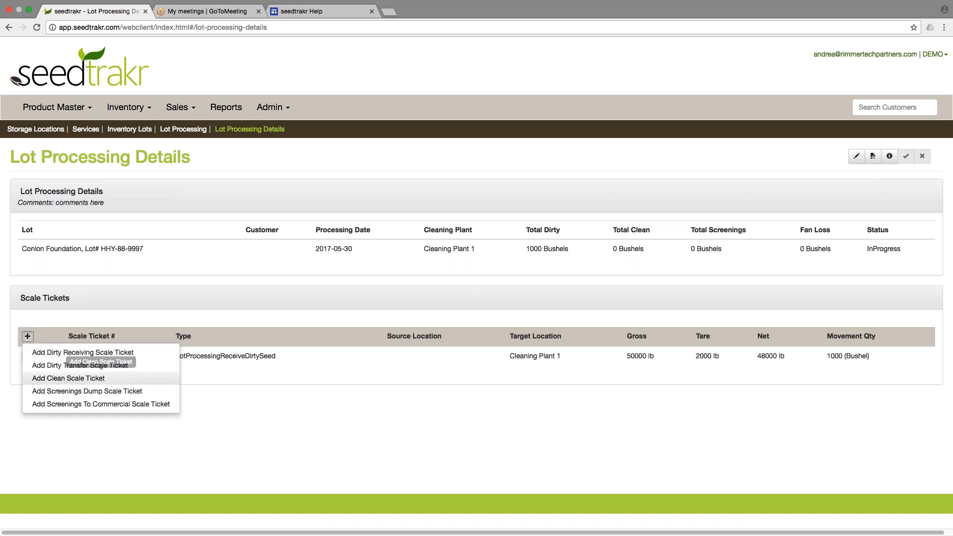
click(100, 378)
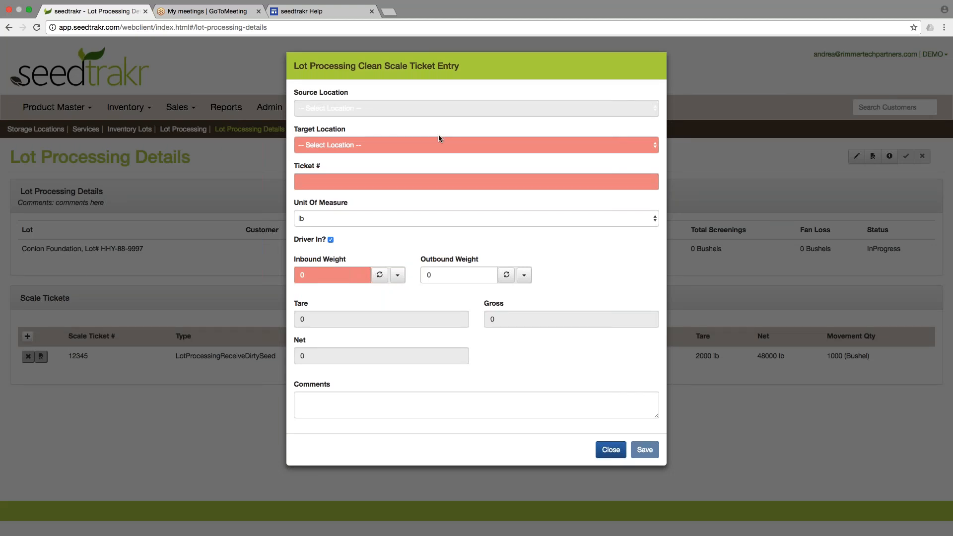
click(610, 449)
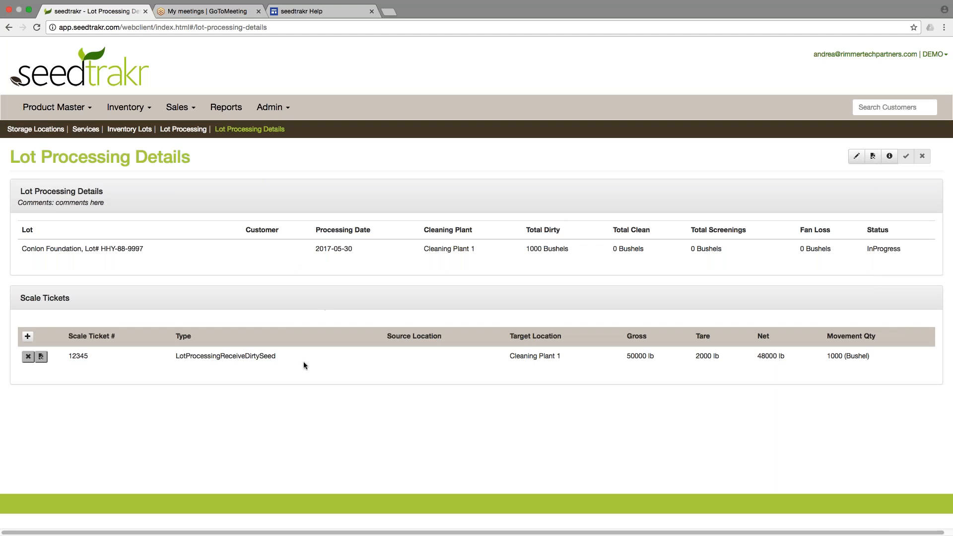
click(28, 336)
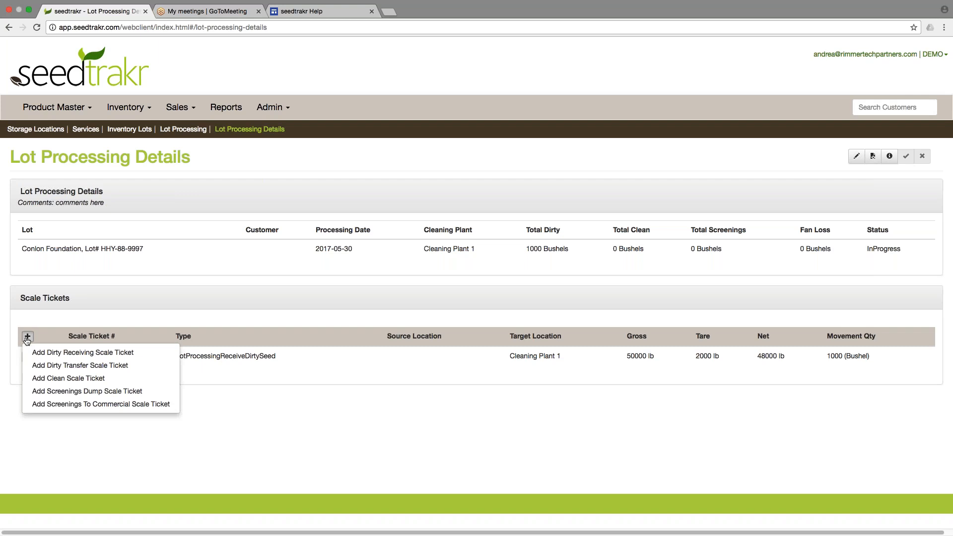
drag(75, 379, 77, 379)
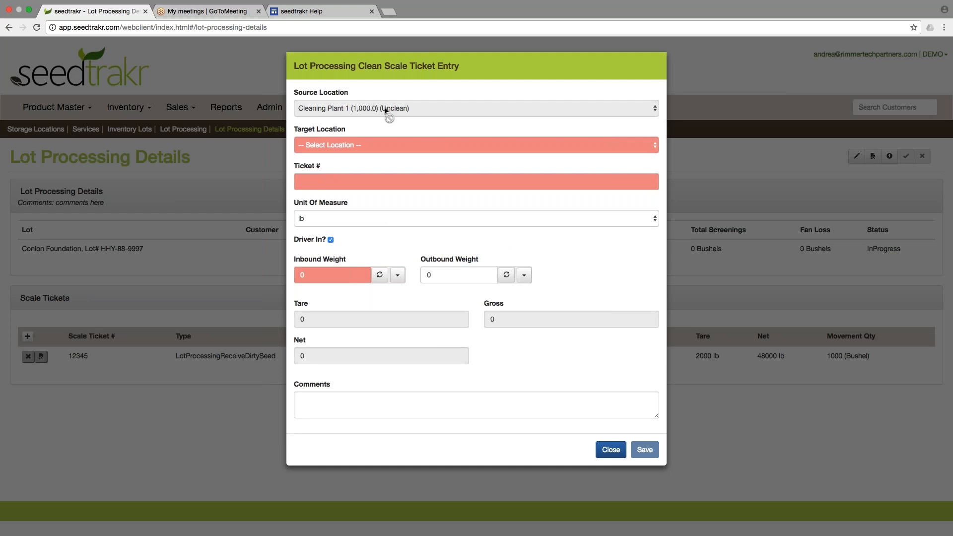
Step: Set target location Bin 01, ticket number 12345 and inbound weight 36000 lb
click(390, 146)
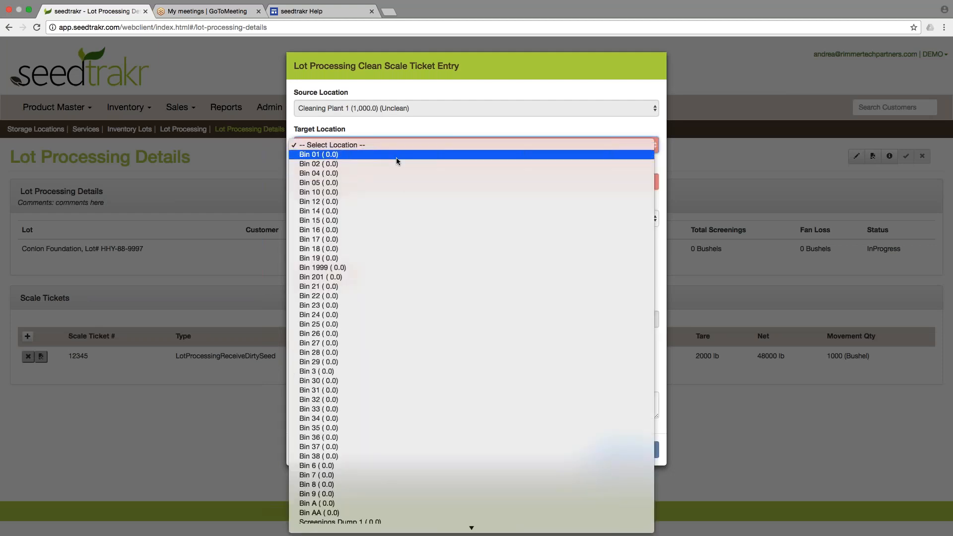
click(396, 156)
click(341, 181)
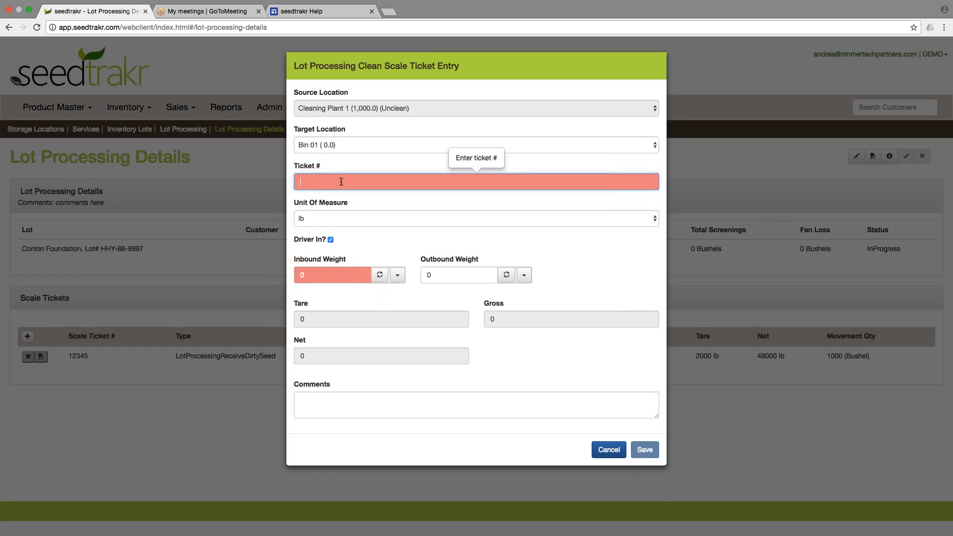
text(12345)
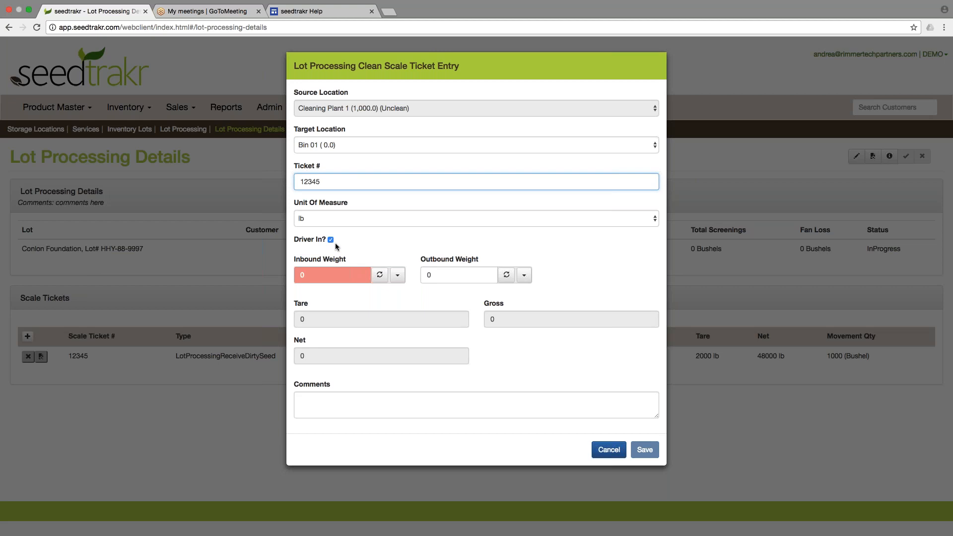
click(321, 276)
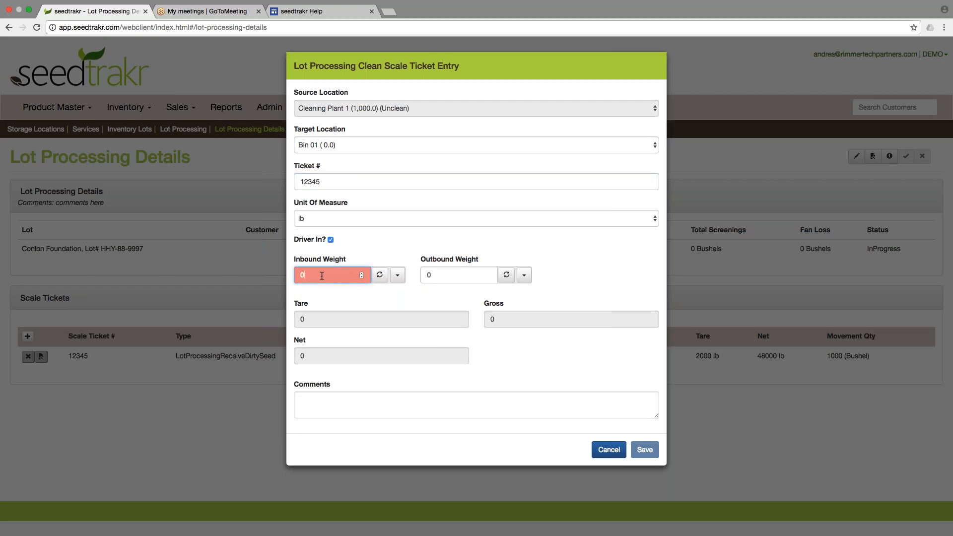
key(BackSpace)
text(3)
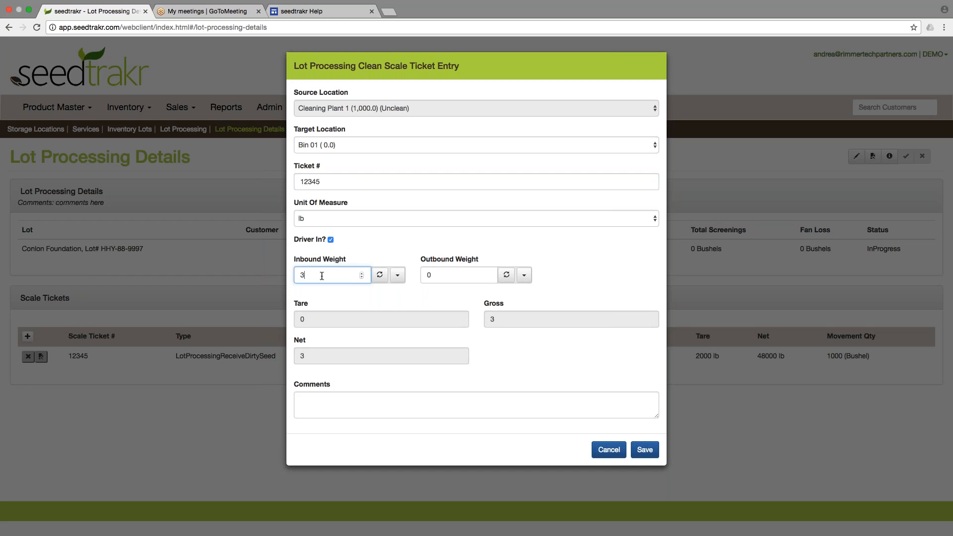
text(6000)
Step: Save the 36000 lb Bin 01 clean ticket and list the scale ticket types available to add
click(645, 450)
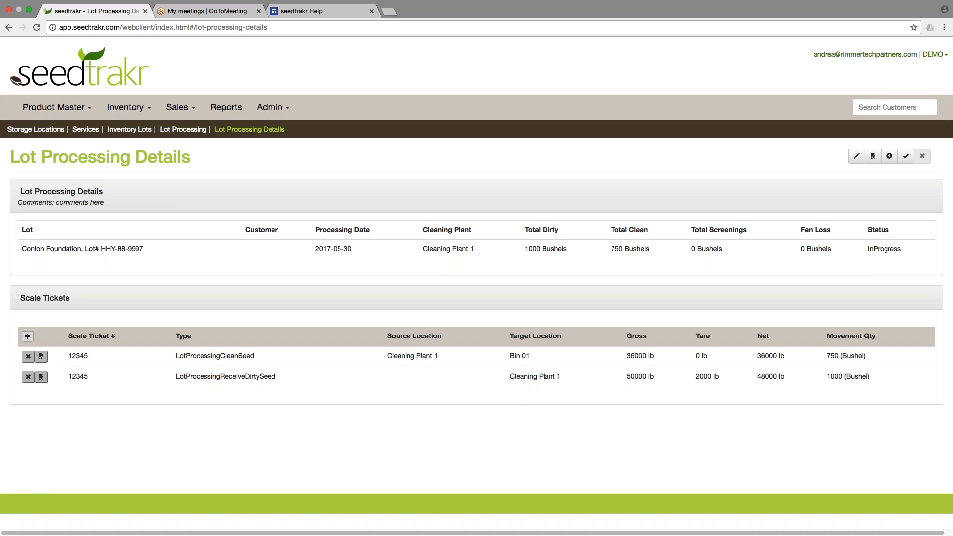
click(28, 338)
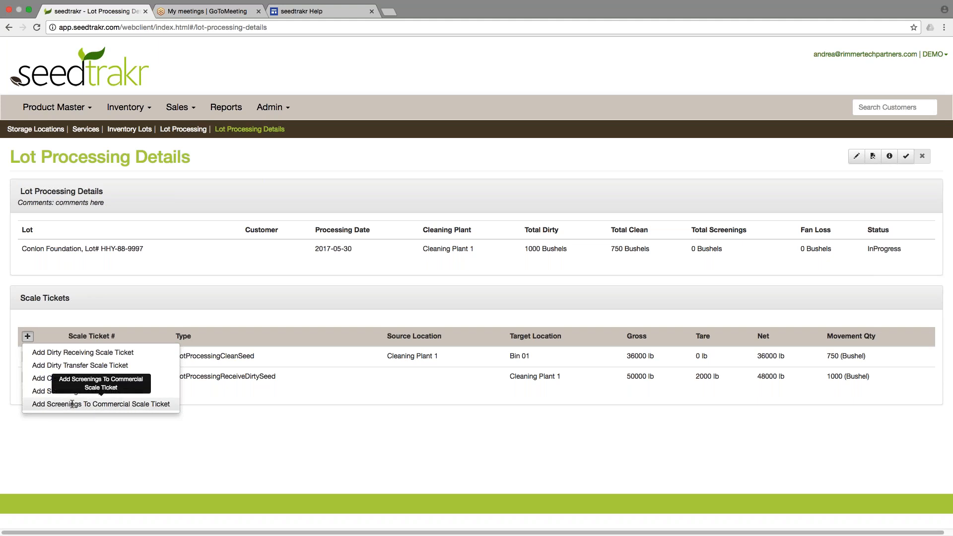
Step: Start a screenings-to-commercial ticket targeting the Commercial Barley lot and Bin 02
click(102, 404)
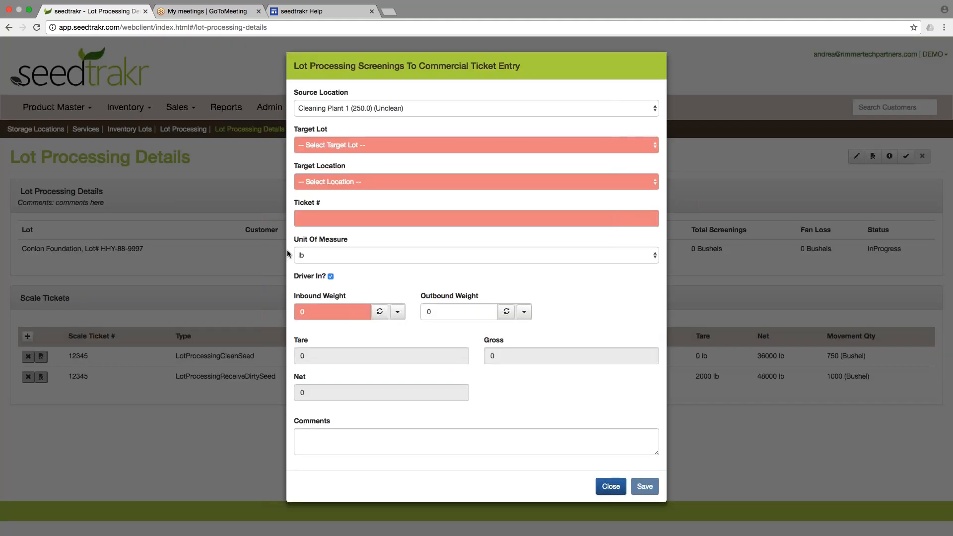
click(424, 145)
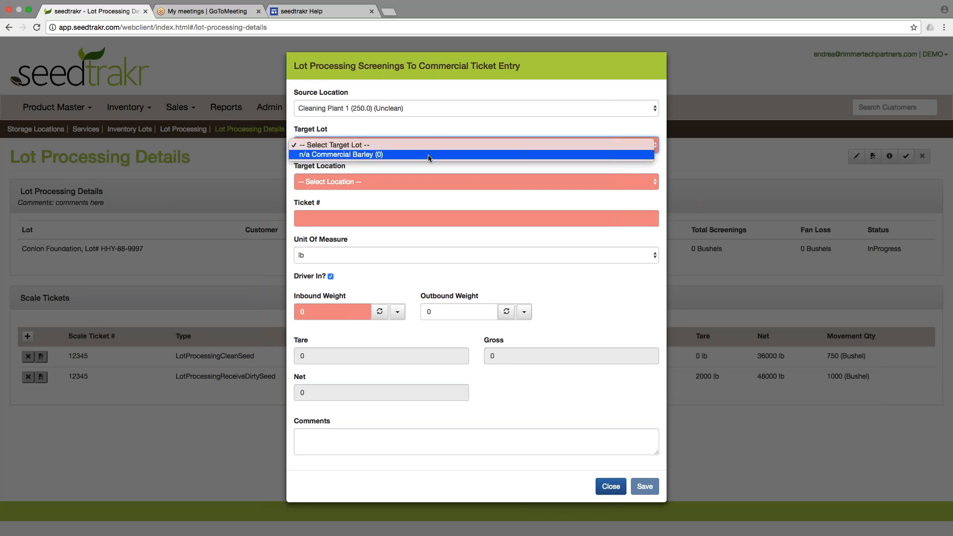
click(408, 154)
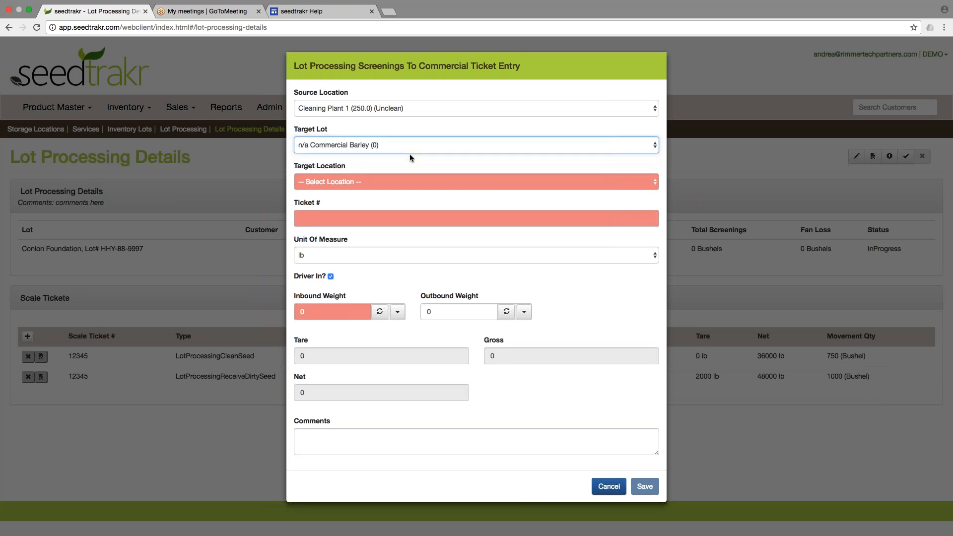
click(408, 183)
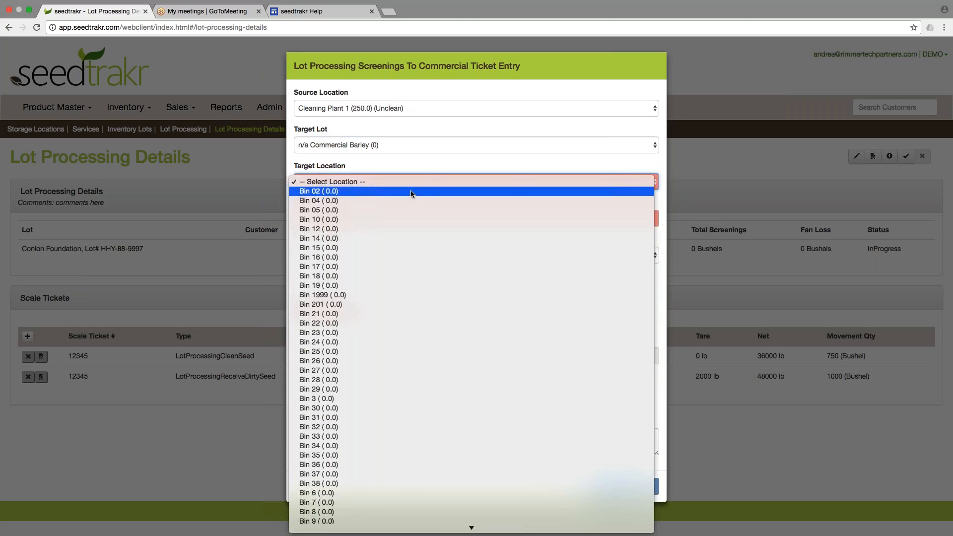
click(411, 192)
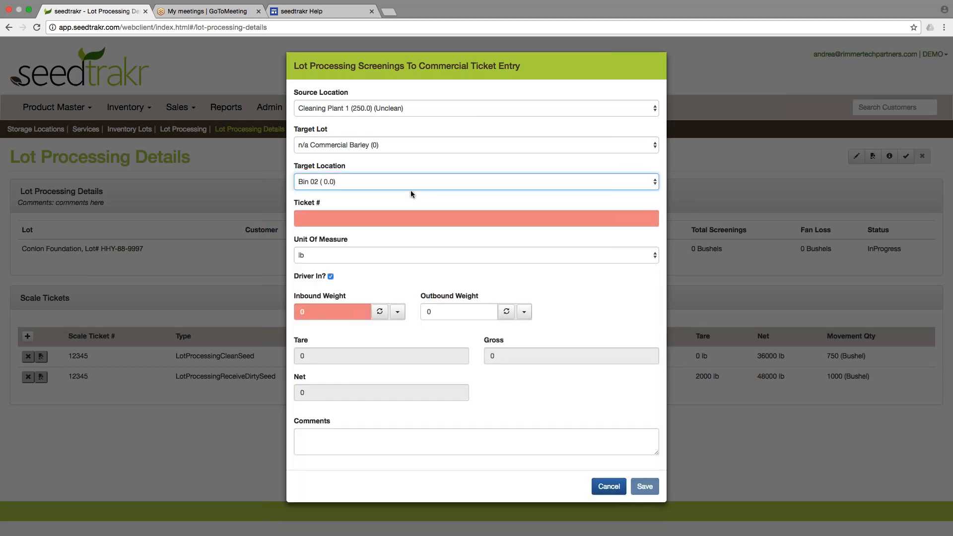
Step: Enter ticket 124567 with 6000 lb inbound, save, and check the 125-bushel screenings total
click(364, 217)
text(124567)
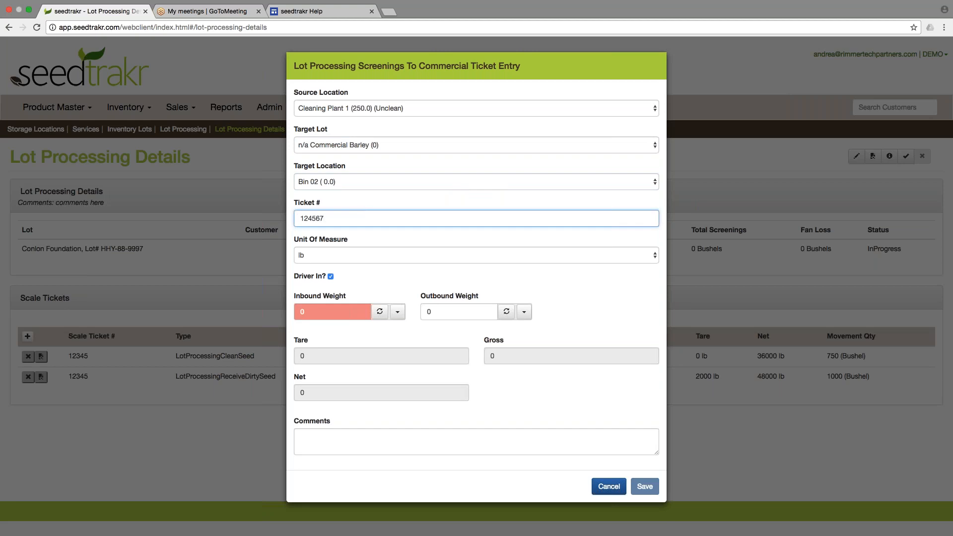
click(330, 314)
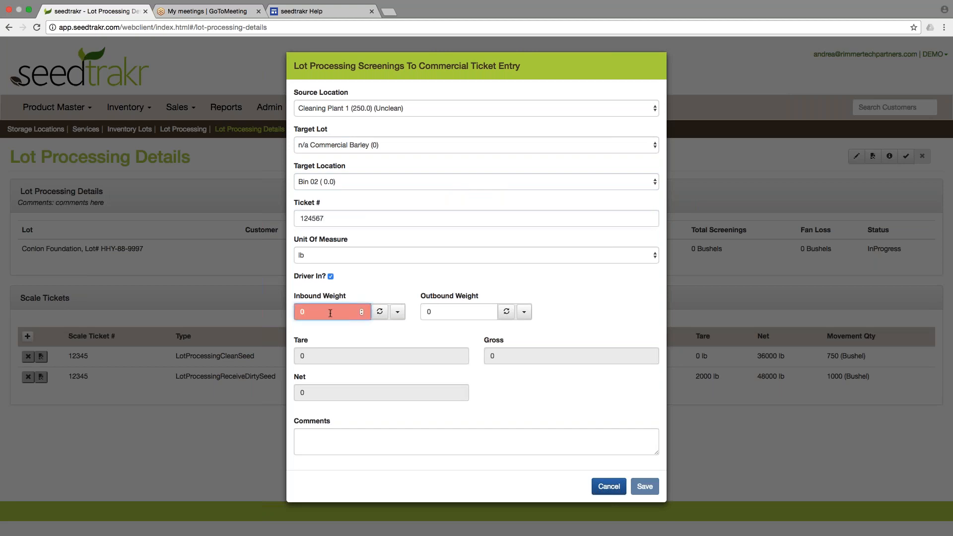
text(6000)
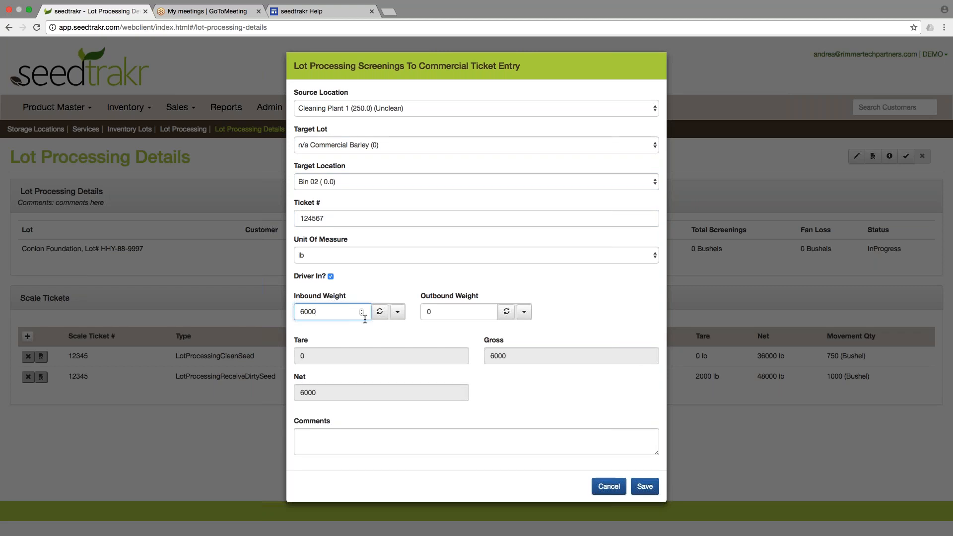
click(642, 487)
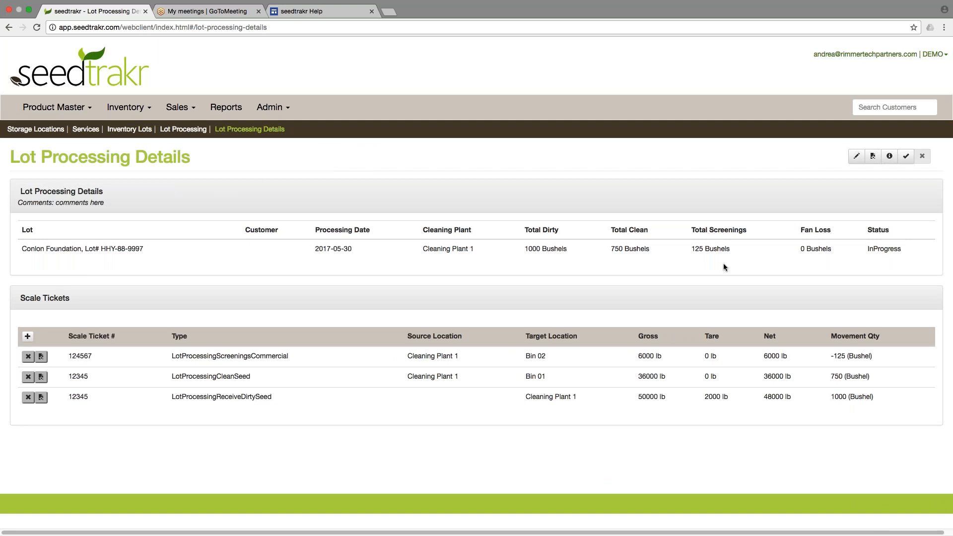
drag(692, 249, 734, 249)
click(733, 249)
Step: Review the Conlon Foundation lot's storage amounts and movement history, then return to processing details
click(139, 130)
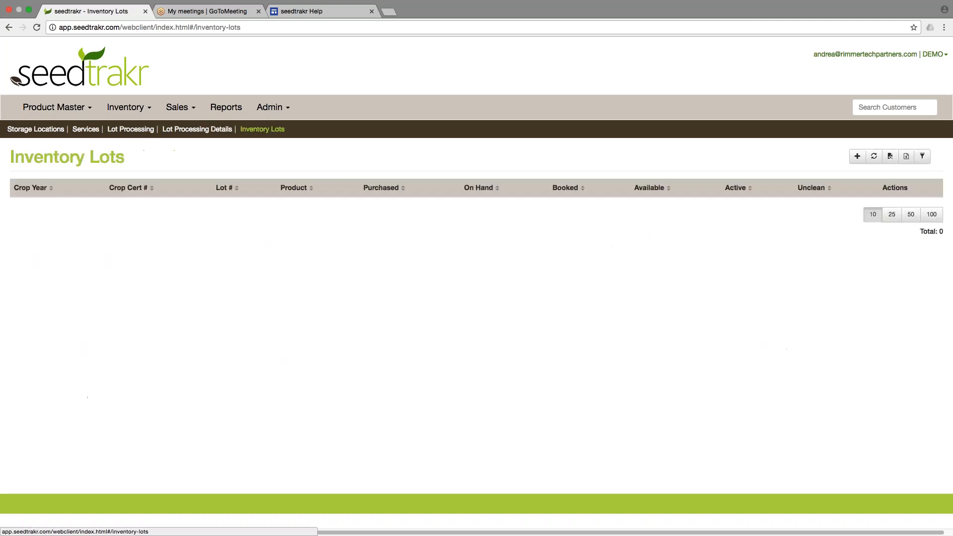
click(427, 206)
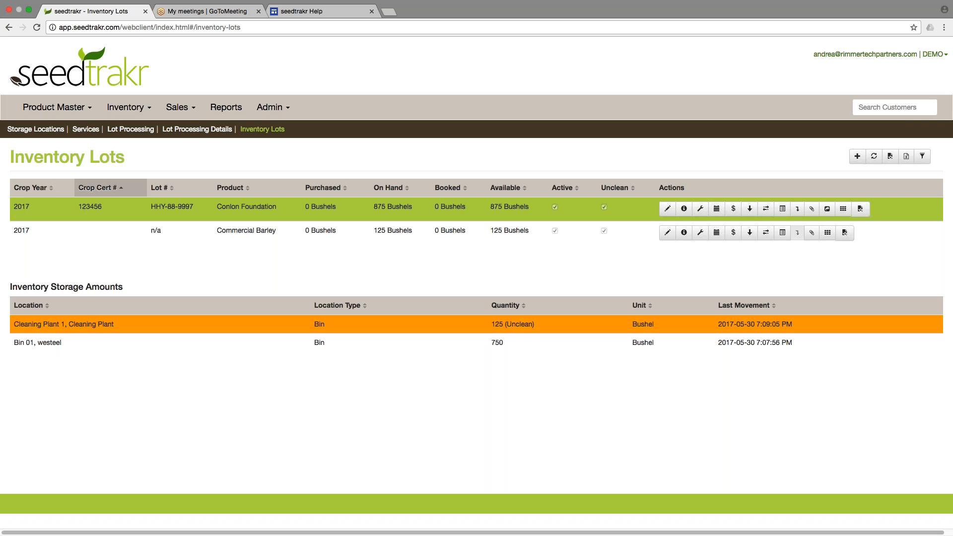
click(783, 209)
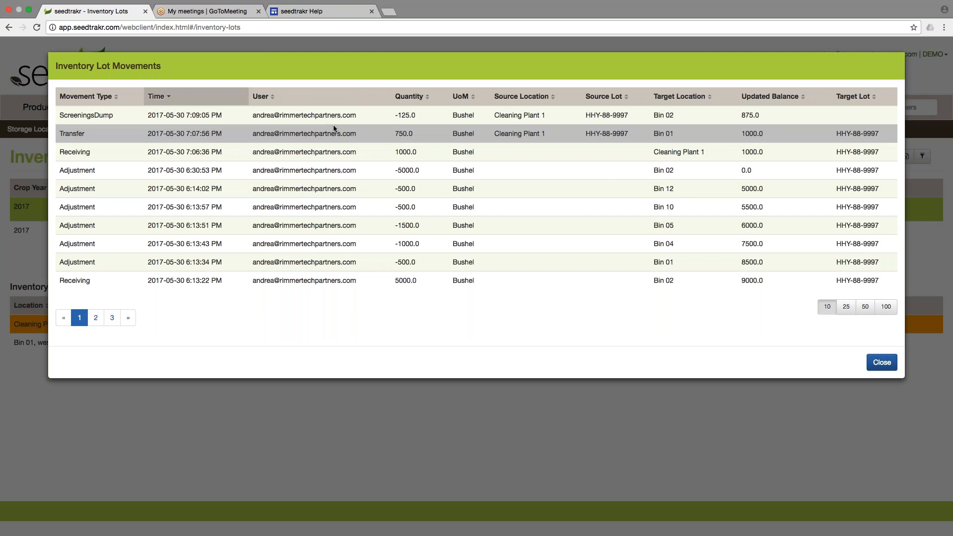
mouse_move(334, 150)
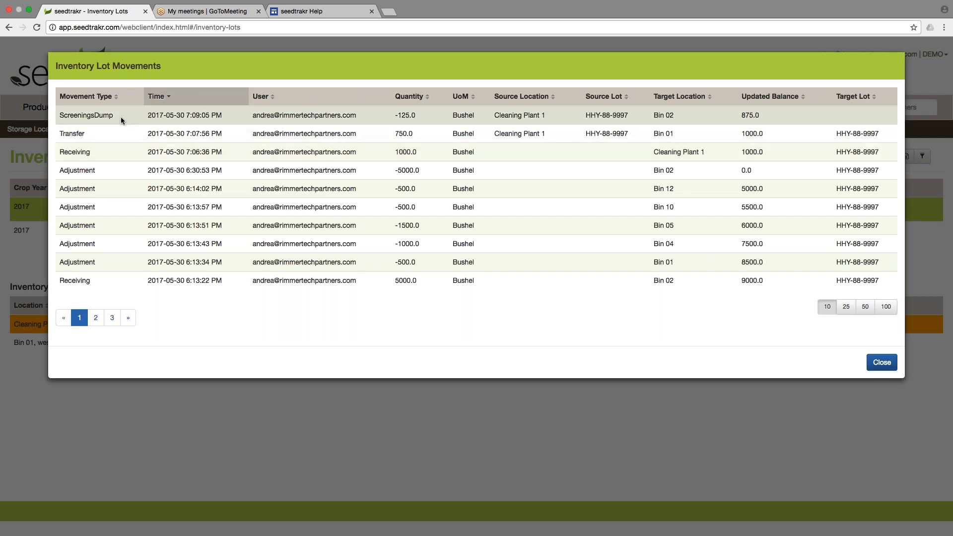
click(883, 365)
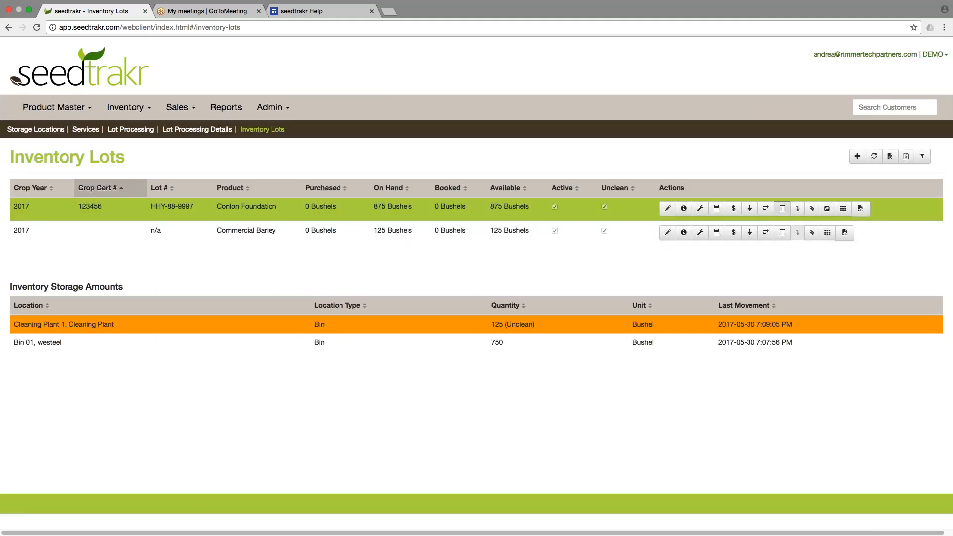
click(197, 131)
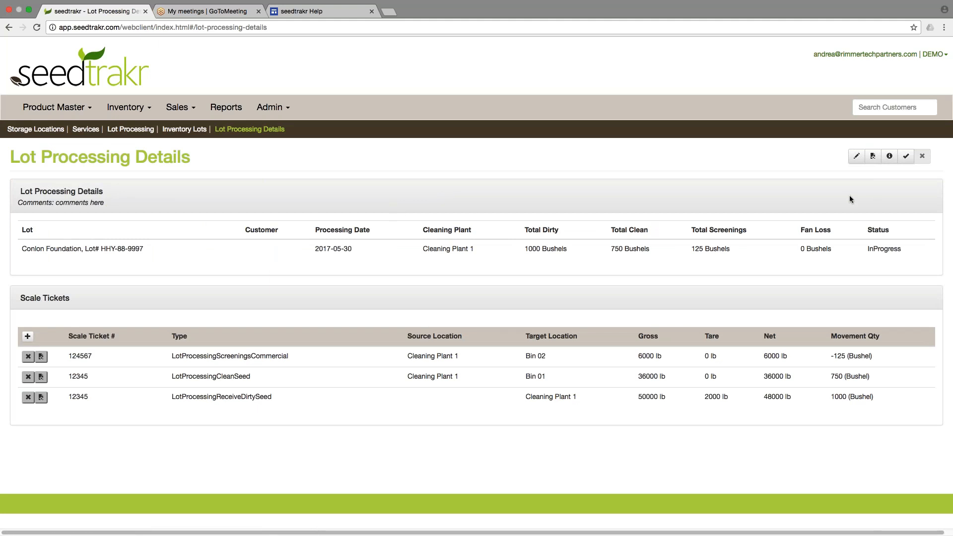
Step: Complete the lot processing and check the 125-bushel fan loss on the report
click(906, 157)
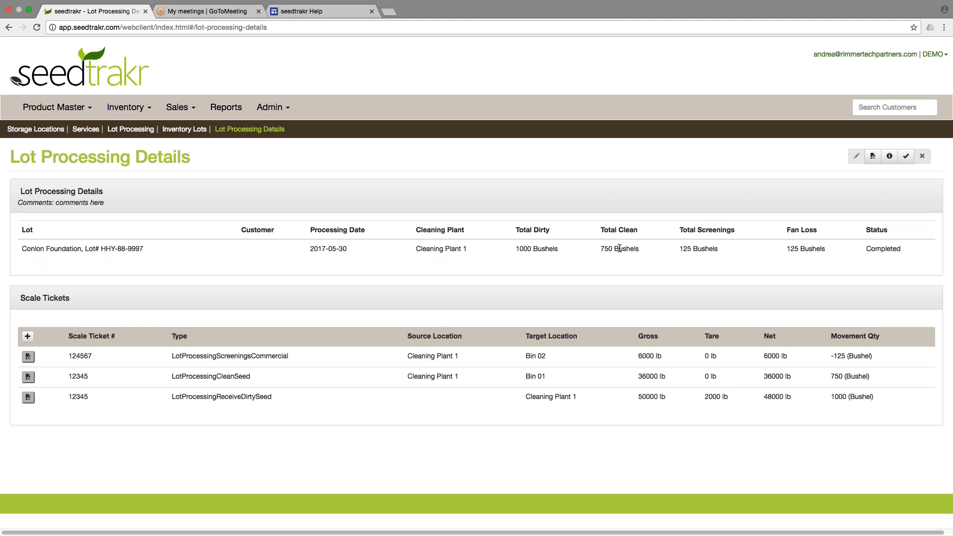
drag(786, 249, 832, 250)
click(831, 250)
click(873, 158)
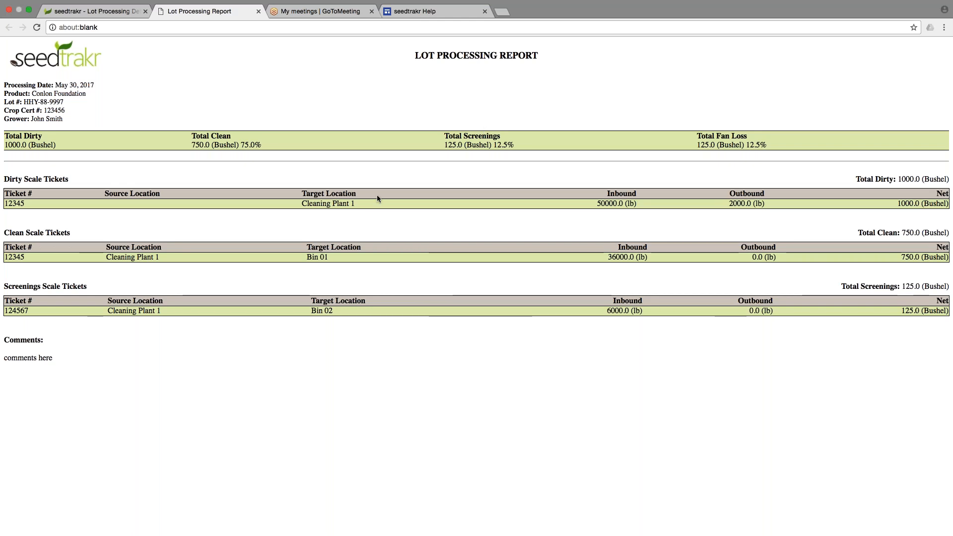
click(257, 12)
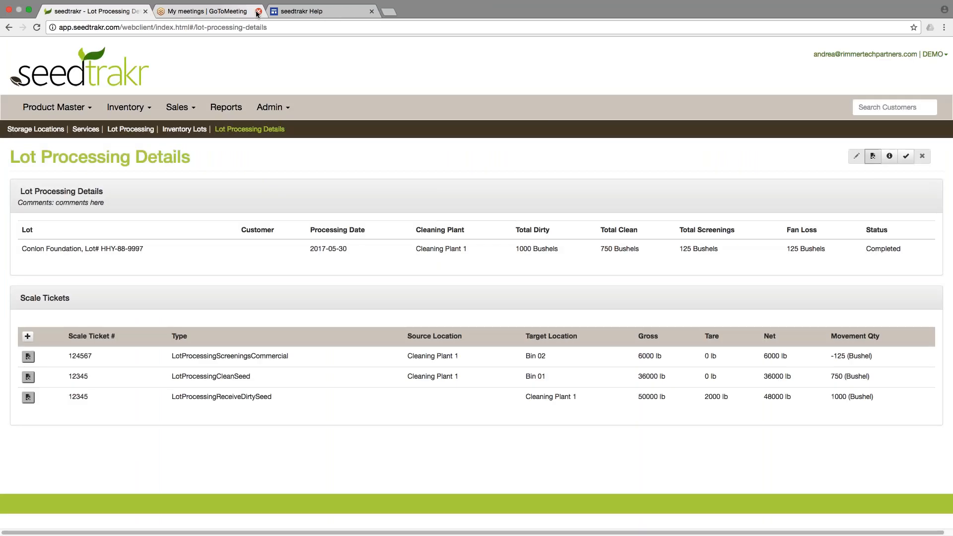
click(873, 156)
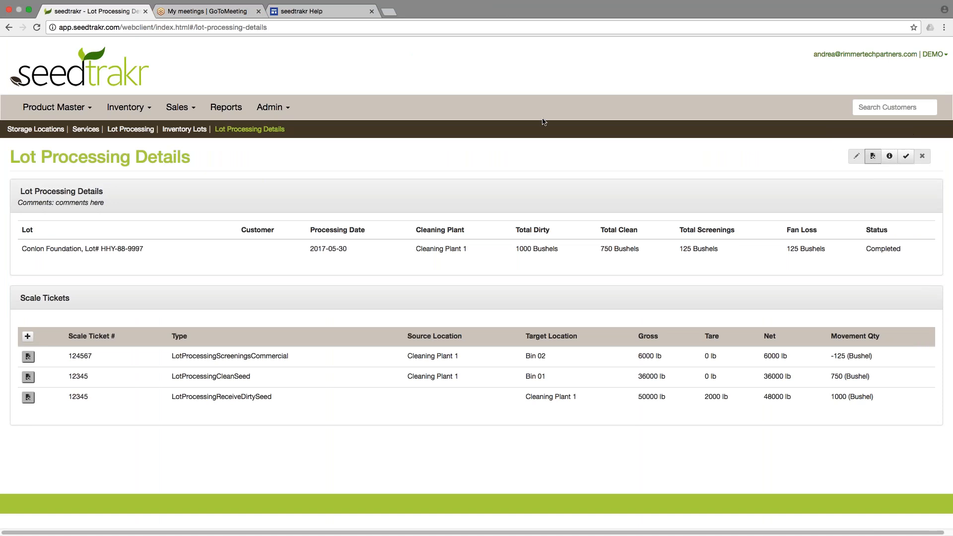